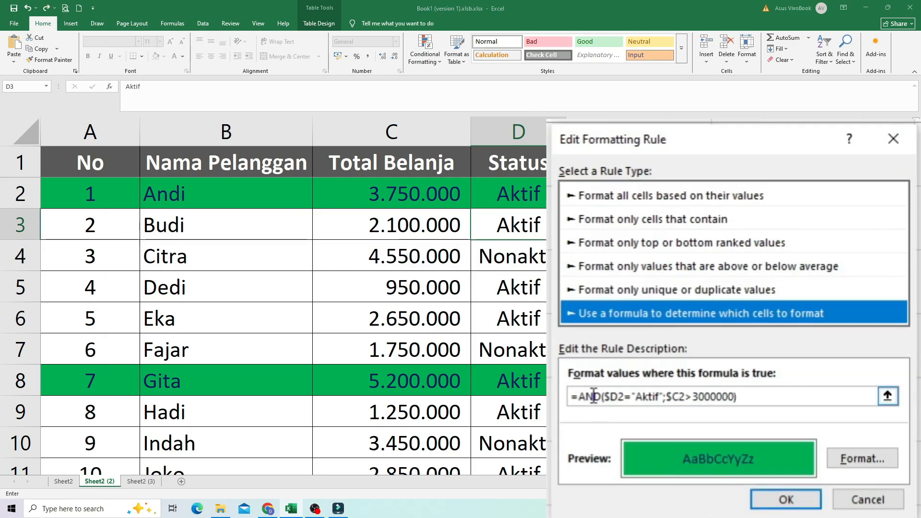
Replace AND with OR in the conditional formatting rule, making its formula =OR($D2="Aktif";$C2>3000000), and apply it.
double_click(590, 396)
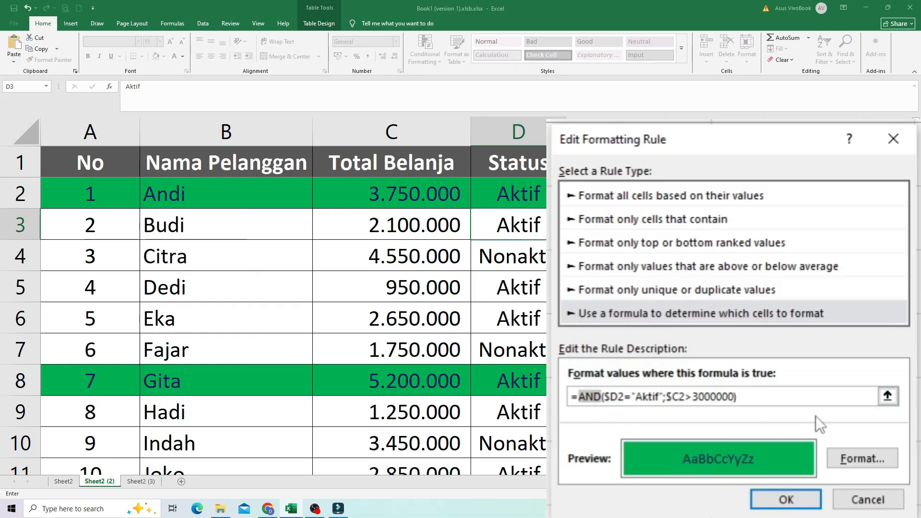
text(OR)
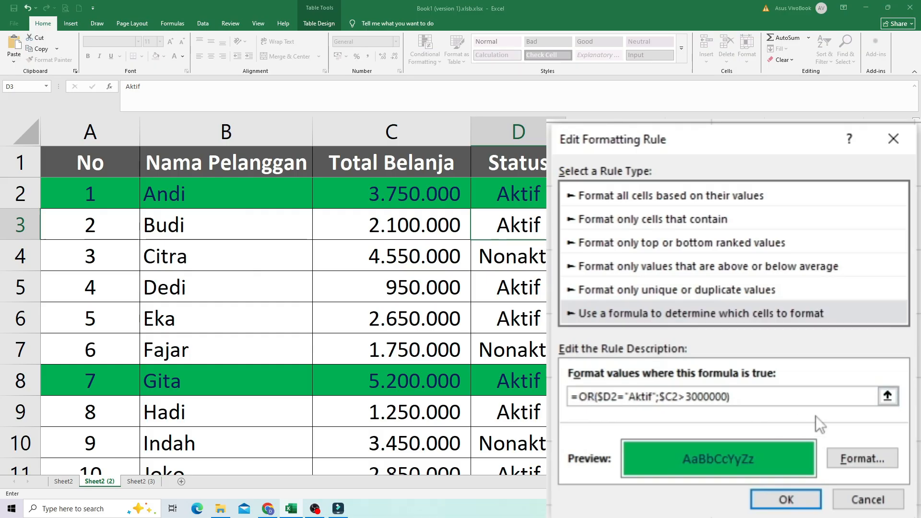
click(785, 499)
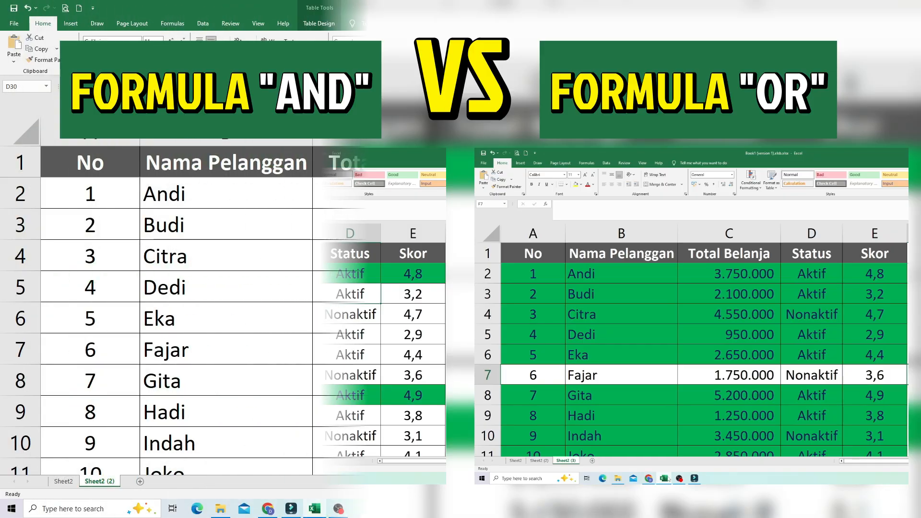
Look through the customer table's total spending, status and score columns.
scroll(633, 442, down, 1)
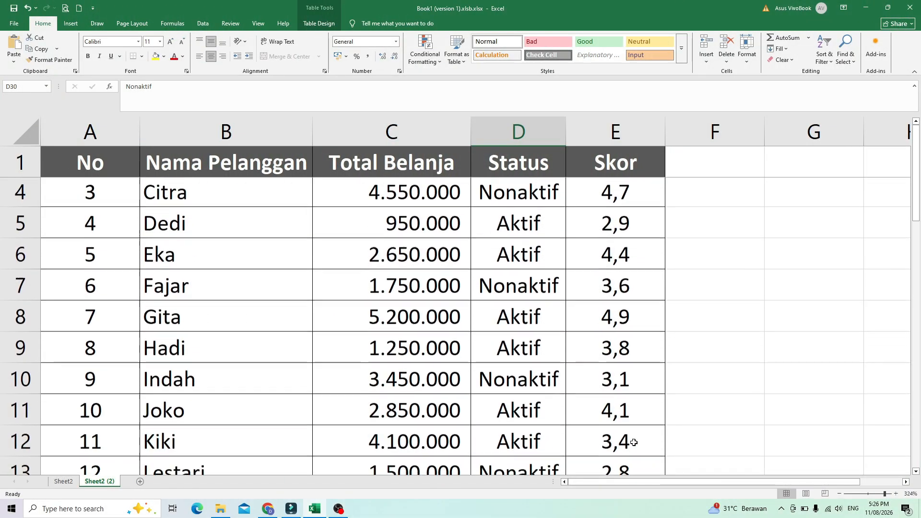
scroll(634, 442, down, 3)
scroll(633, 442, down, 3)
scroll(634, 442, down, 3)
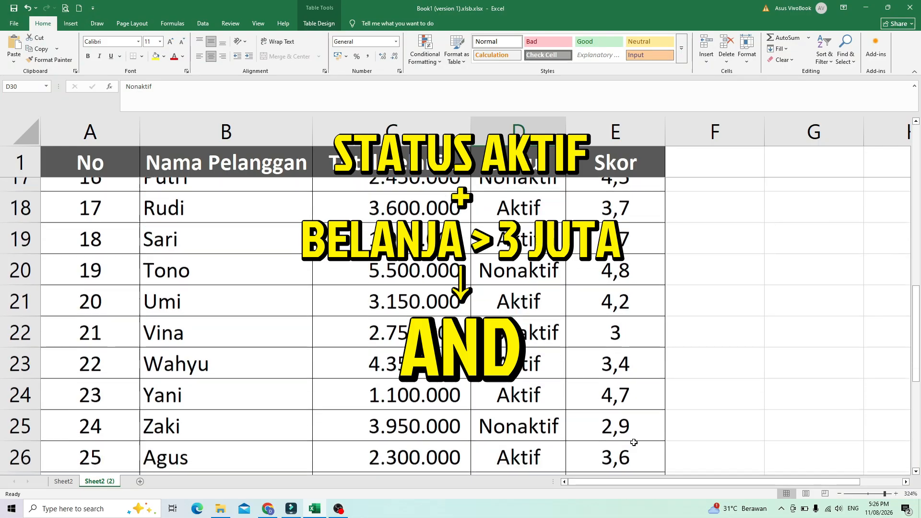
scroll(634, 442, down, 1)
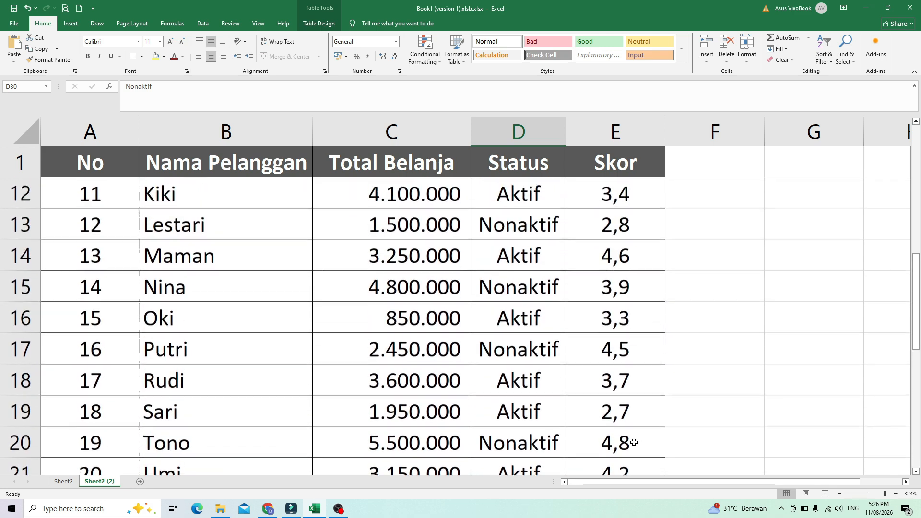
scroll(634, 442, up, 5)
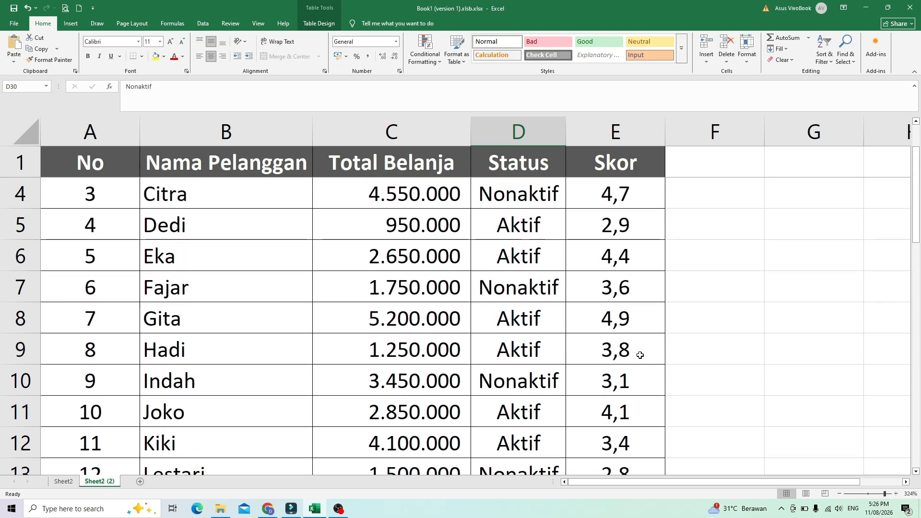
scroll(640, 355, up, 1)
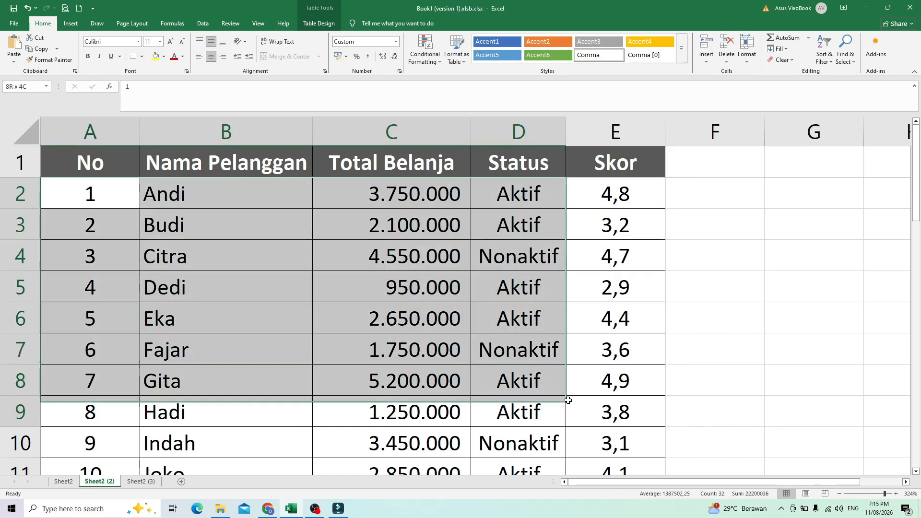
Create a formula-based conditional formatting rule for the table's data rows using =AND($D2="Aktif";$C2>3000000).
drag(567, 397, 662, 427)
scroll(336, 288, up, 8)
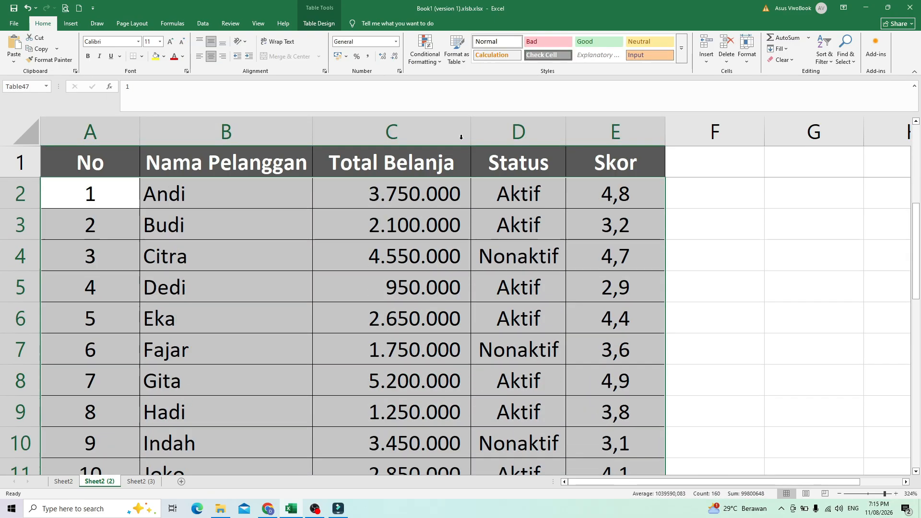
click(426, 48)
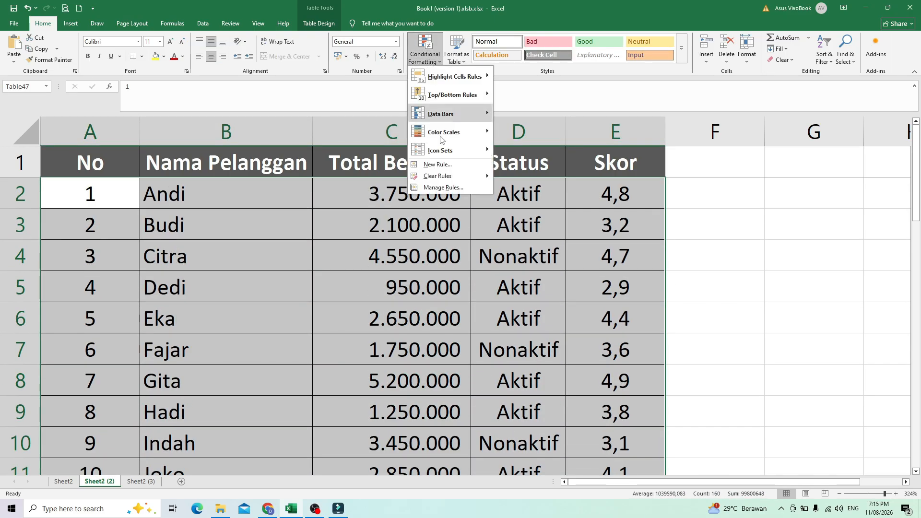
click(442, 165)
click(718, 264)
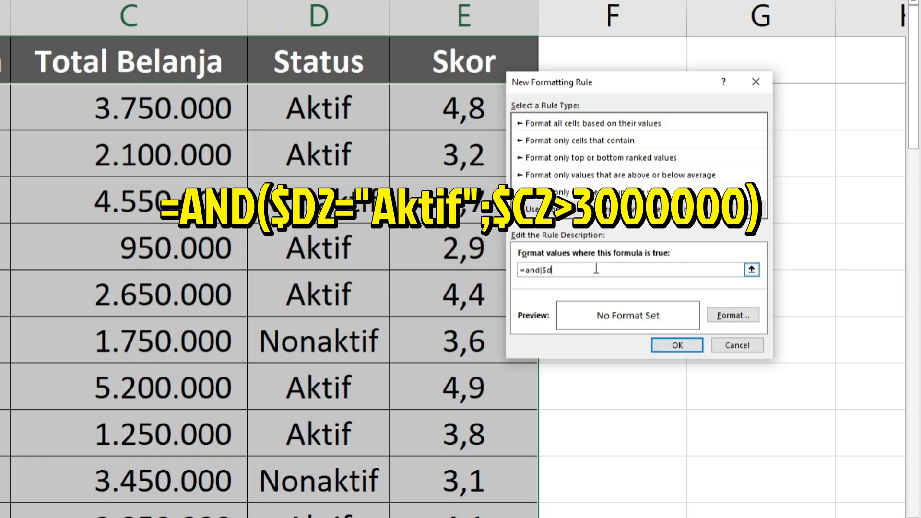
key(BackSpace)
text(D2="Aktif)
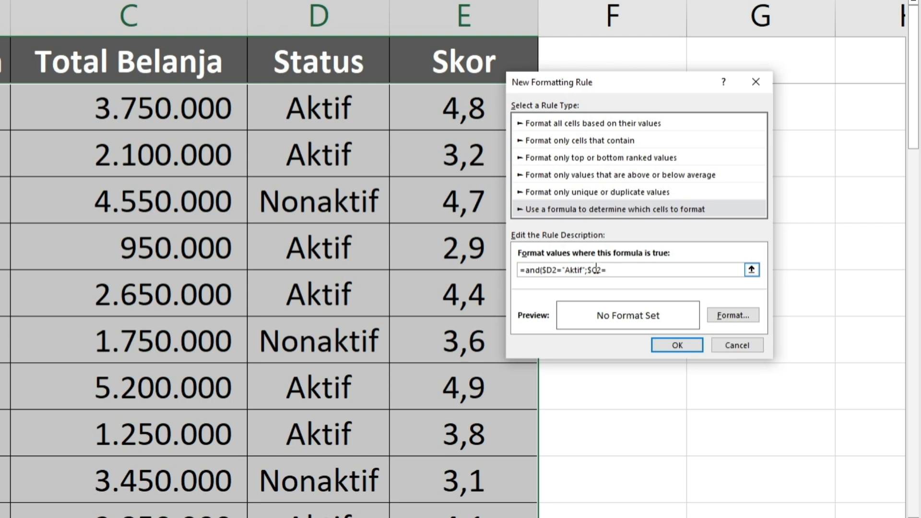
text(";$C2>300000))
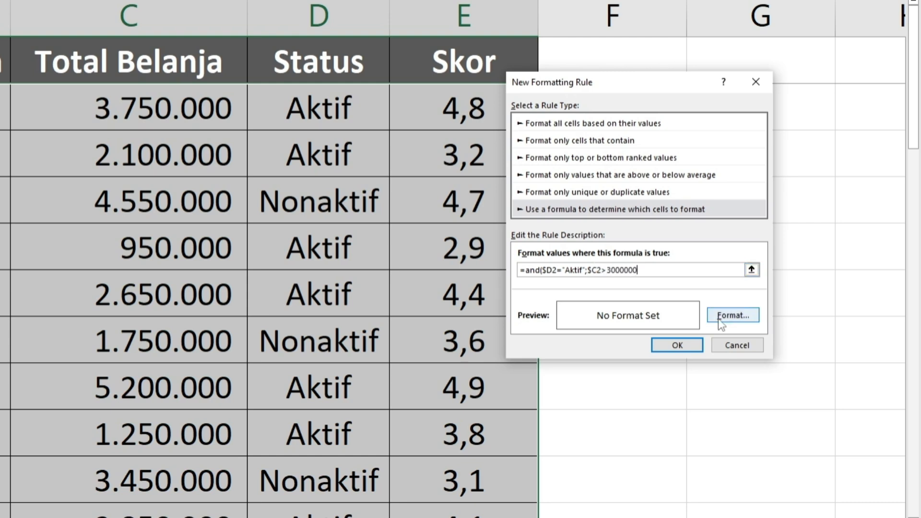
Give the new formatting rule a green background fill and apply it to the table.
click(730, 316)
click(787, 175)
click(879, 355)
click(642, 56)
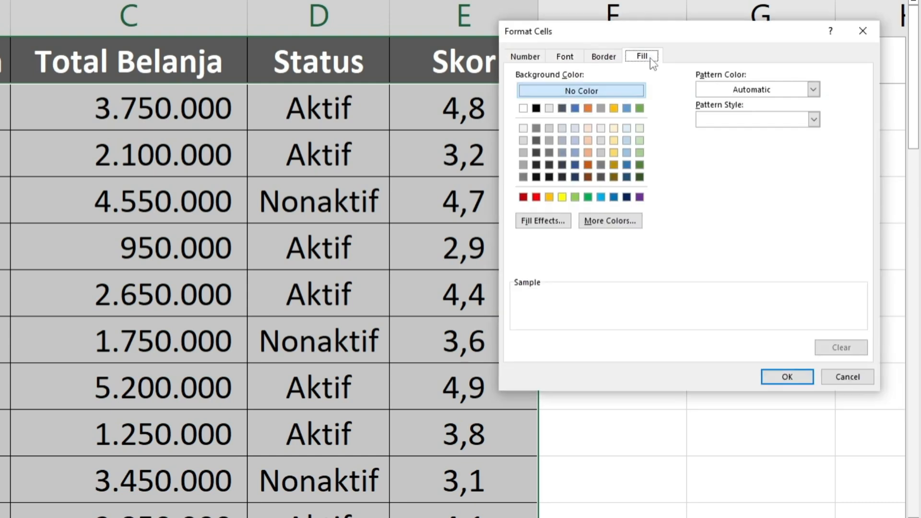
click(595, 192)
click(770, 379)
click(684, 346)
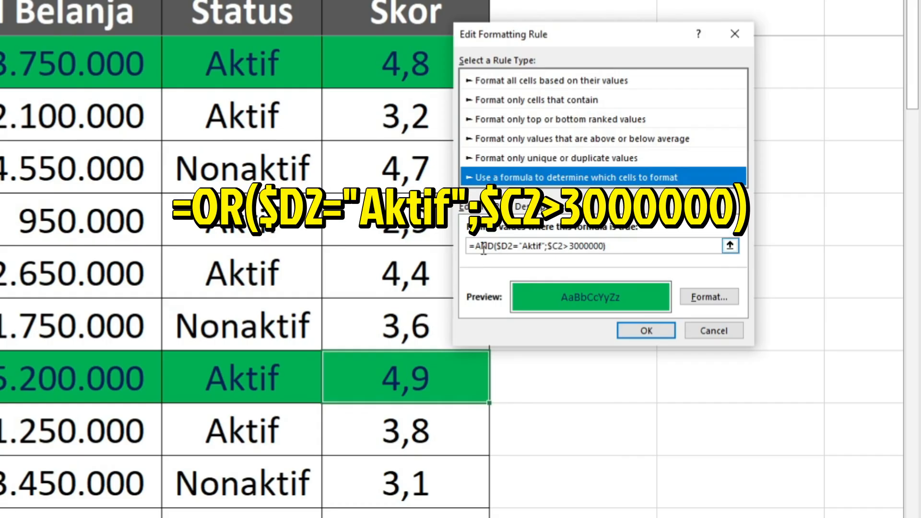
Edit the existing rule's formula to =OR($D2="Aktif";$C2>3000000) and apply the change.
double_click(484, 249)
text(OR)
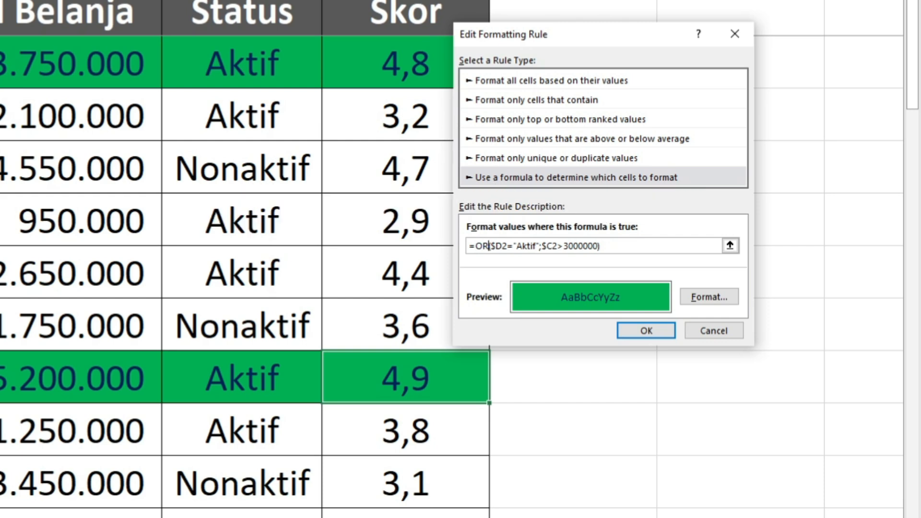
click(635, 334)
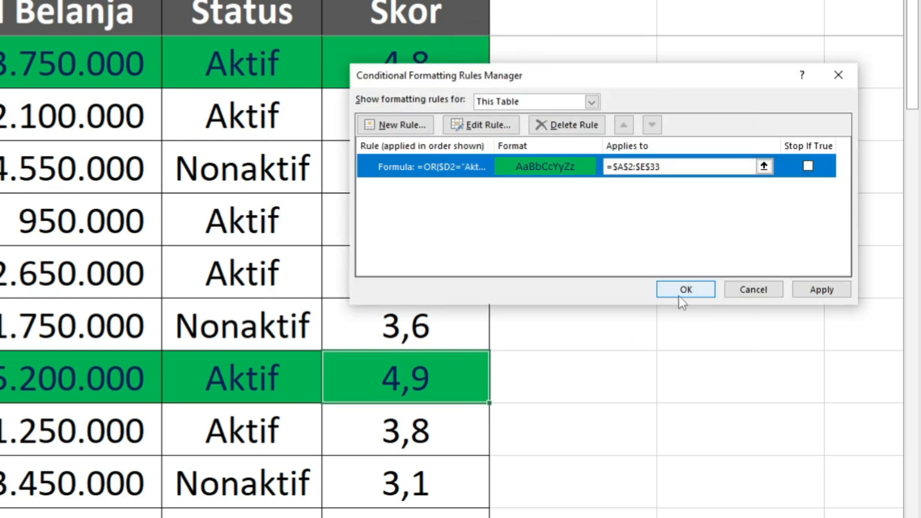
click(686, 289)
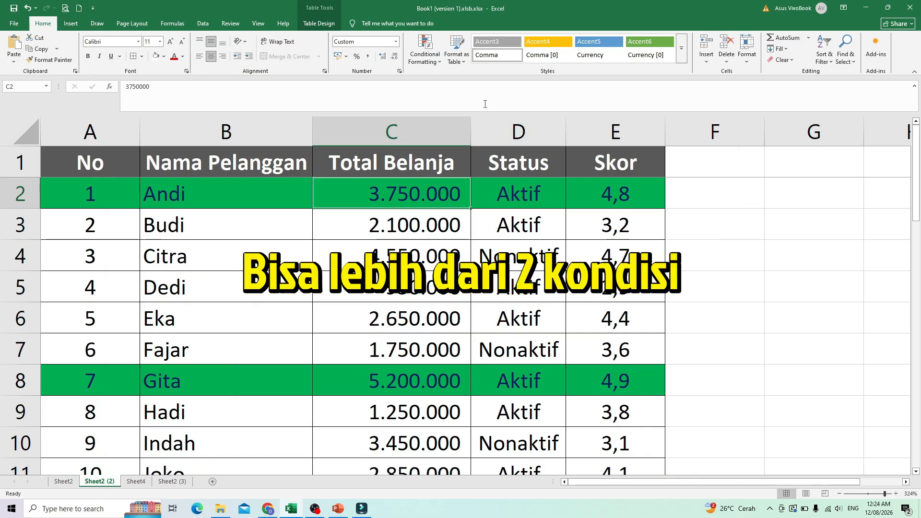
Add the third condition $E4>=4 to the table's AND formatting rule and apply it.
click(425, 53)
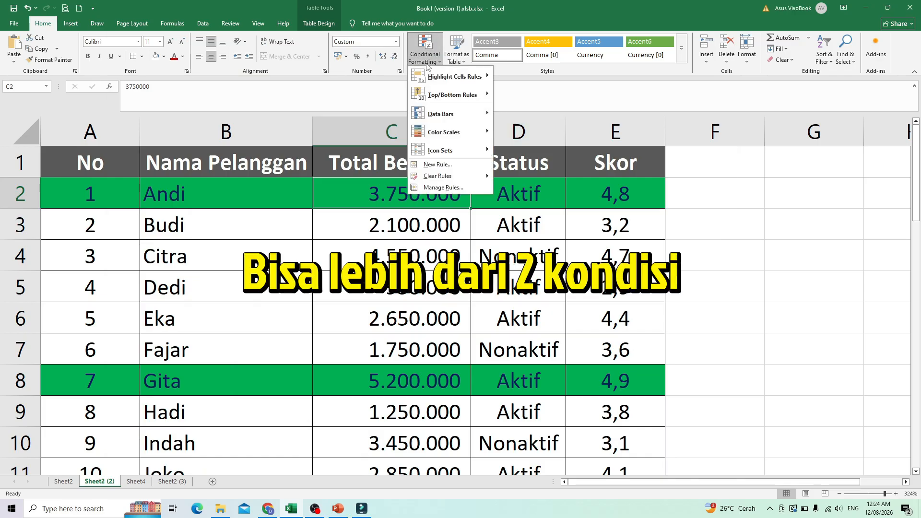
click(456, 189)
double_click(639, 254)
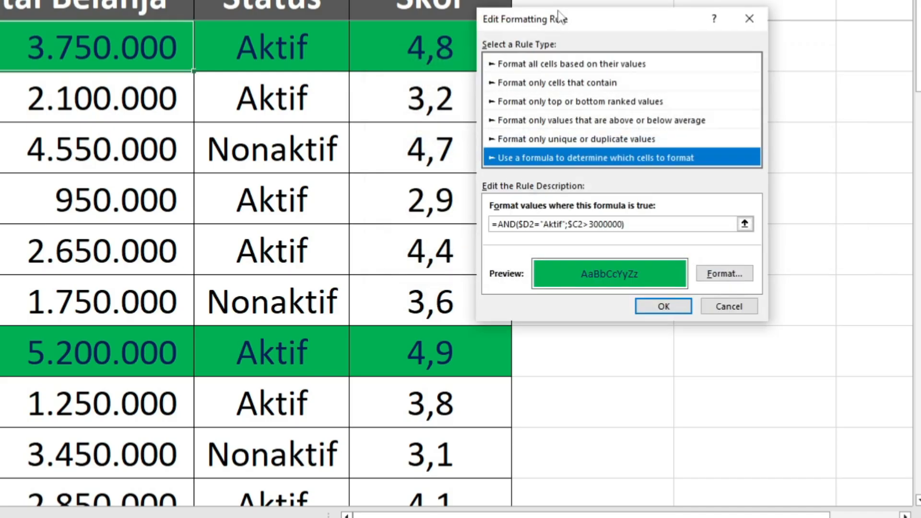
click(642, 224)
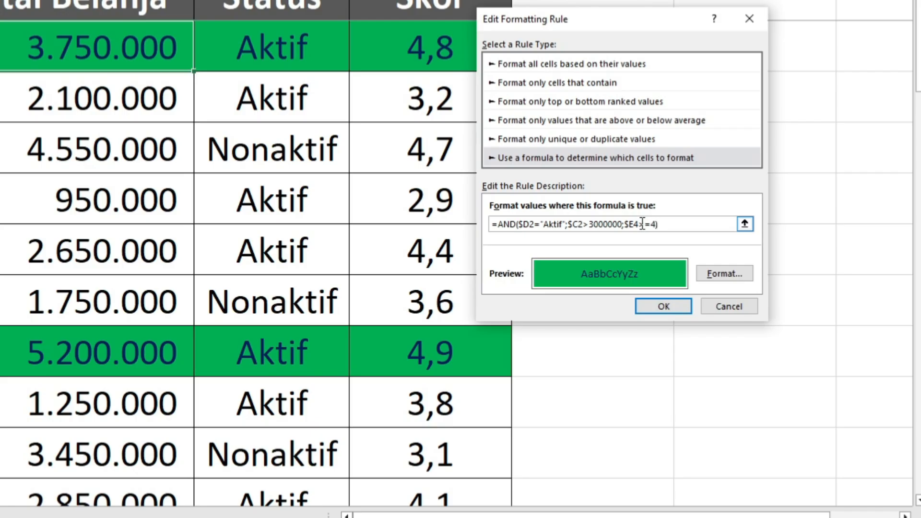
click(681, 310)
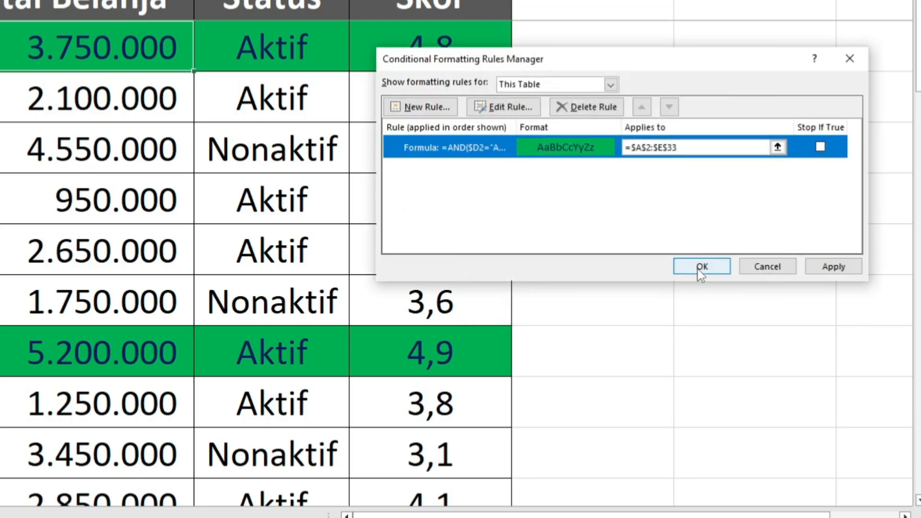
click(701, 267)
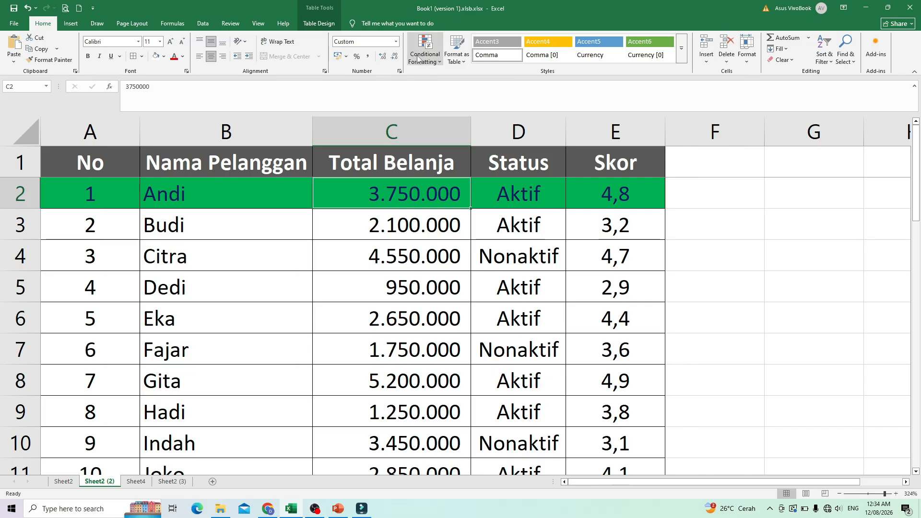
Open the three-condition formatting rule for editing and replace its AND function with OR.
click(425, 51)
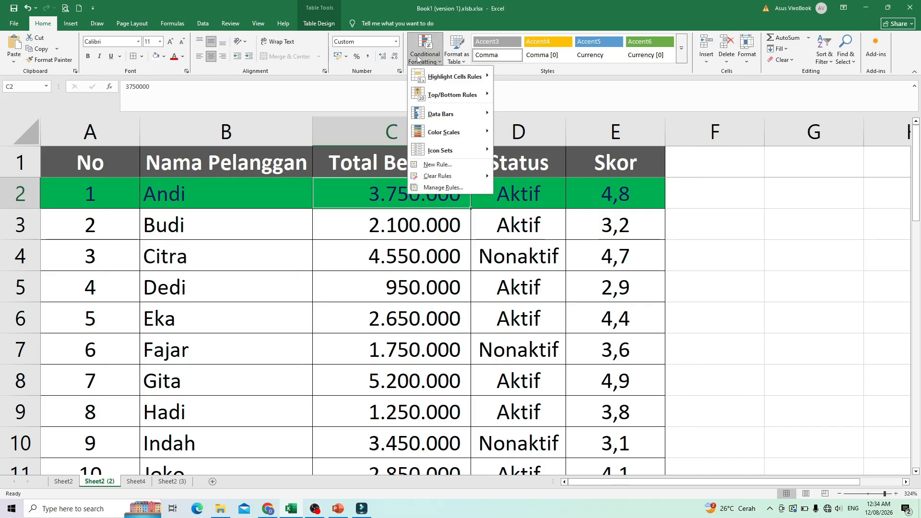
click(444, 187)
double_click(672, 260)
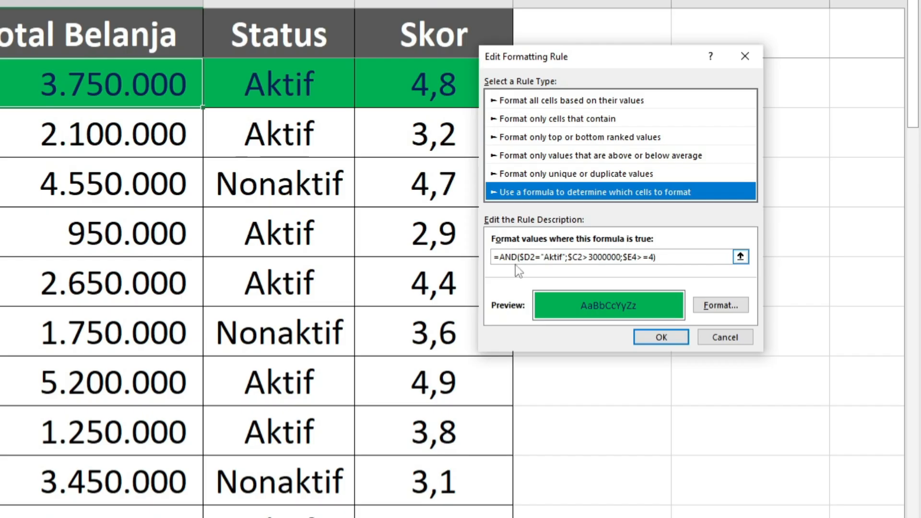
double_click(509, 257)
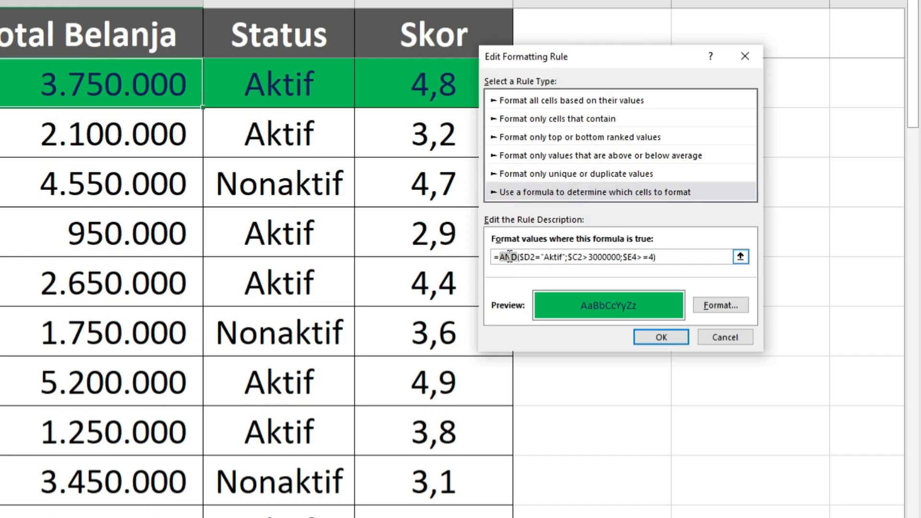
text(OR)
Change the rule's third condition to $E4<3 and apply the updated rule to the table.
click(651, 257)
key(BackSpace)
text(;$B$)
key(BackSpace)
key(BackSpace)
key(BackSpace)
key(BackSpace)
key(BackSpace)
key(BackSpace)
key(BackSpace)
text(<3)
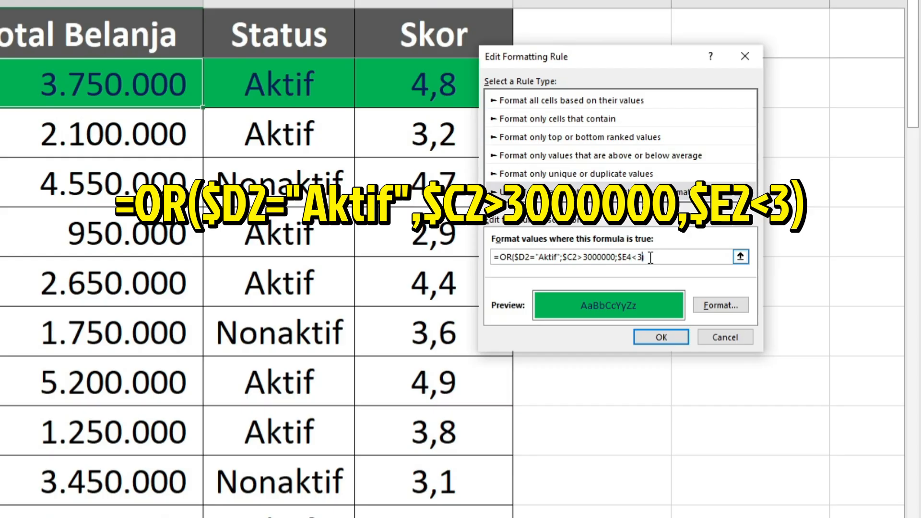
click(661, 337)
click(684, 301)
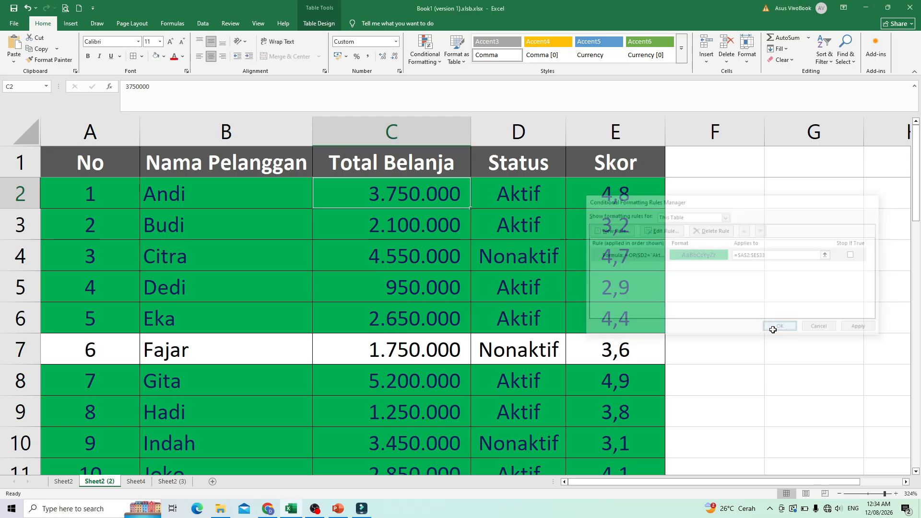
click(715, 352)
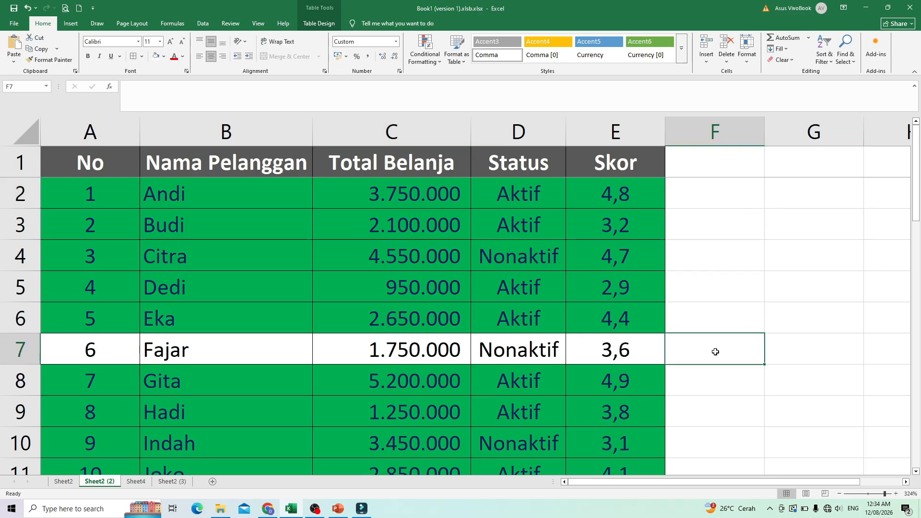